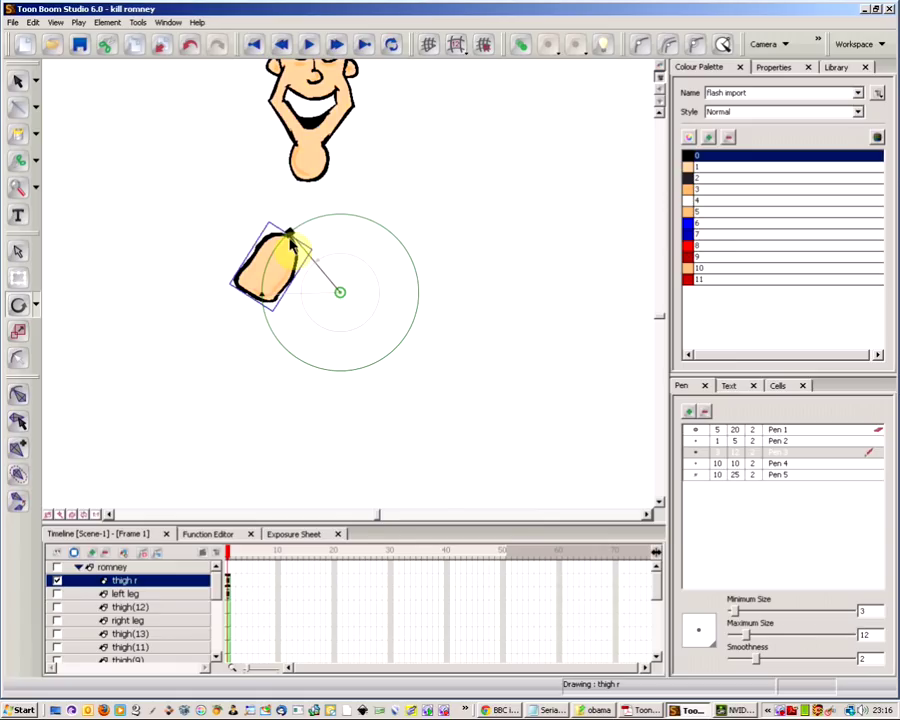
Step: Swing the thigh, move its pivot to the right, swing again, then bring the pivot onto the thigh
{"action": "left_click_drag", "start_coordinate": [288, 232], "coordinate": [264, 280]}
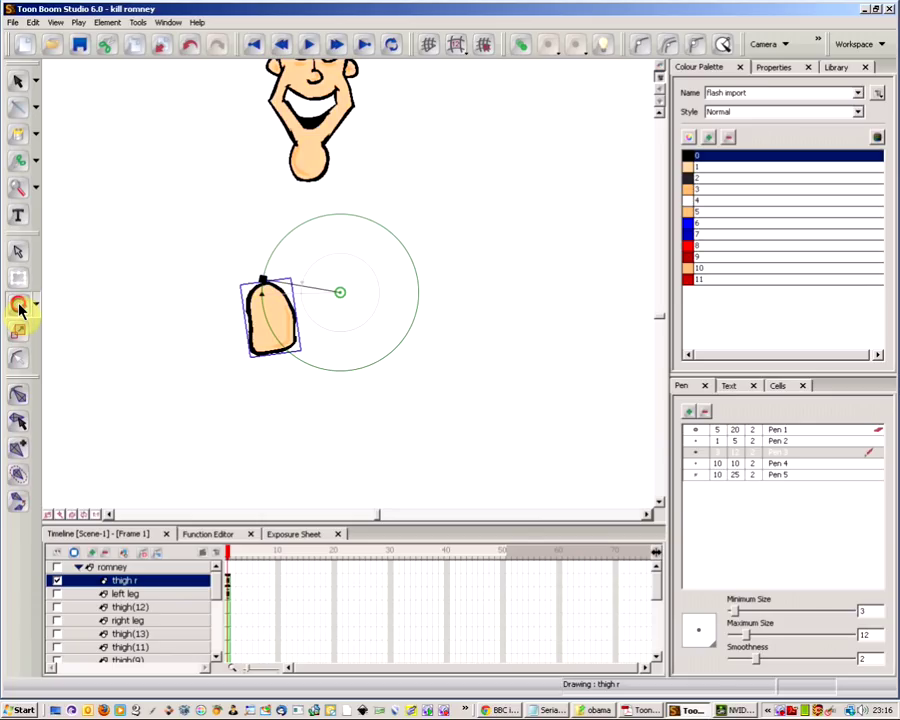
{"action": "mouse_move", "coordinate": [340, 291]}
{"action": "left_mouse_down"}
{"action": "mouse_move", "coordinate": [341, 271]}
{"action": "mouse_move", "coordinate": [346, 301]}
{"action": "mouse_move", "coordinate": [335, 277]}
{"action": "left_mouse_up"}
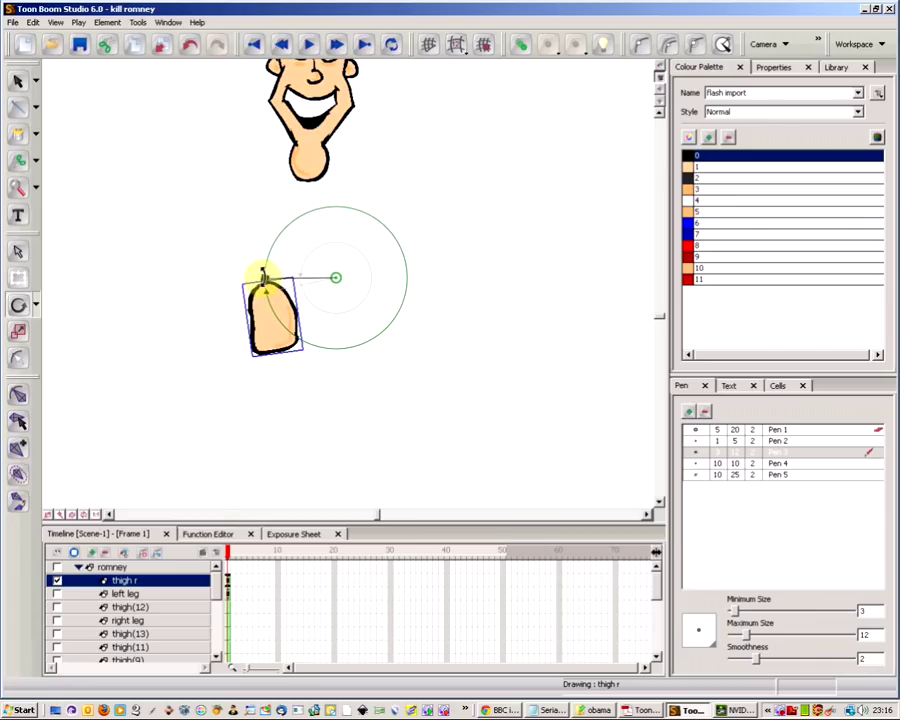
{"action": "mouse_move", "coordinate": [263, 277]}
{"action": "left_mouse_down"}
{"action": "mouse_move", "coordinate": [263, 267]}
{"action": "mouse_move", "coordinate": [295, 323]}
{"action": "mouse_move", "coordinate": [343, 281]}
{"action": "mouse_move", "coordinate": [264, 280]}
{"action": "left_mouse_up"}
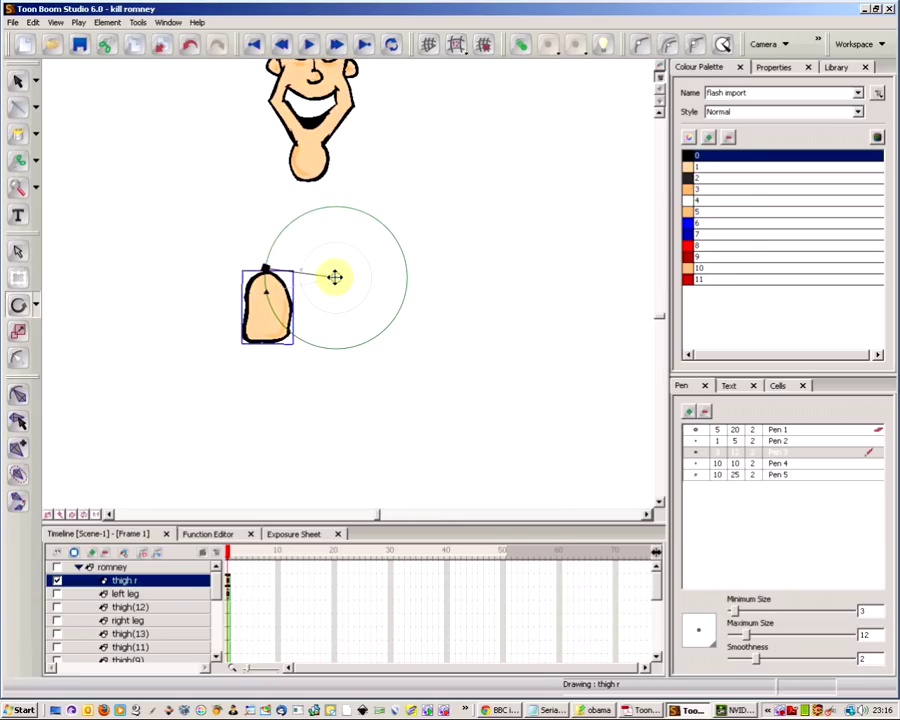
{"action": "left_click_drag", "start_coordinate": [335, 279], "coordinate": [250, 312]}
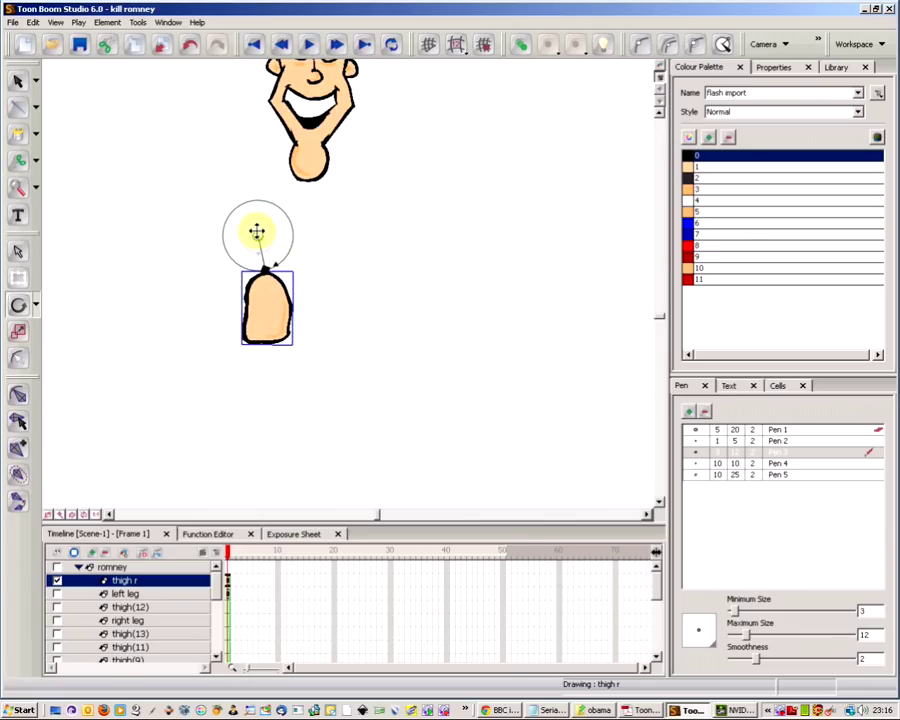
Step: Move the pivot left, then above-left of the thigh, and swing the thigh around it
{"action": "left_click_drag", "start_coordinate": [257, 232], "coordinate": [213, 231]}
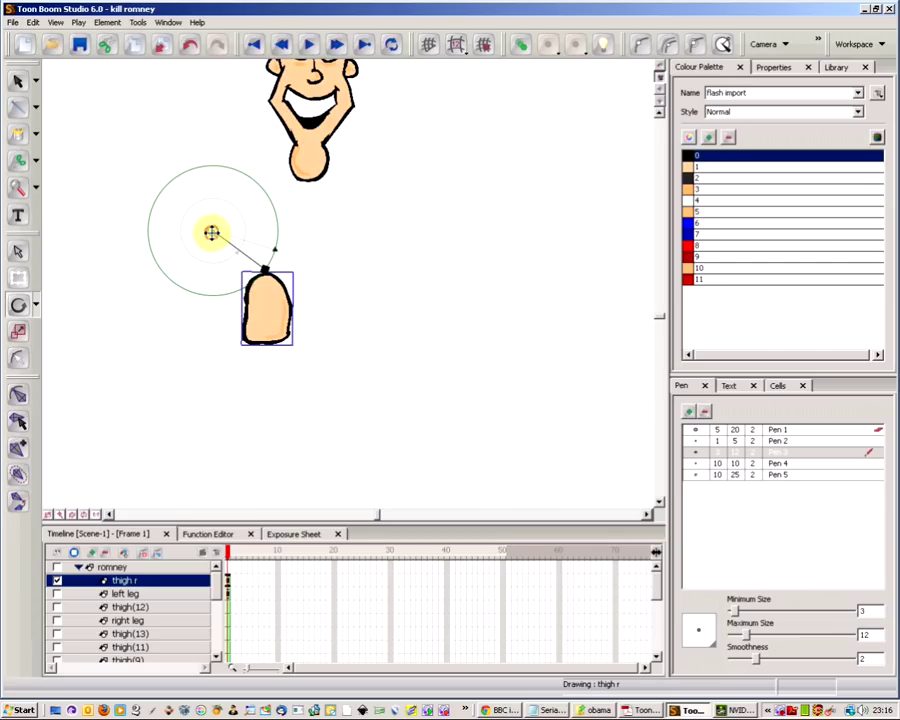
{"action": "left_click_drag", "start_coordinate": [211, 232], "coordinate": [212, 309]}
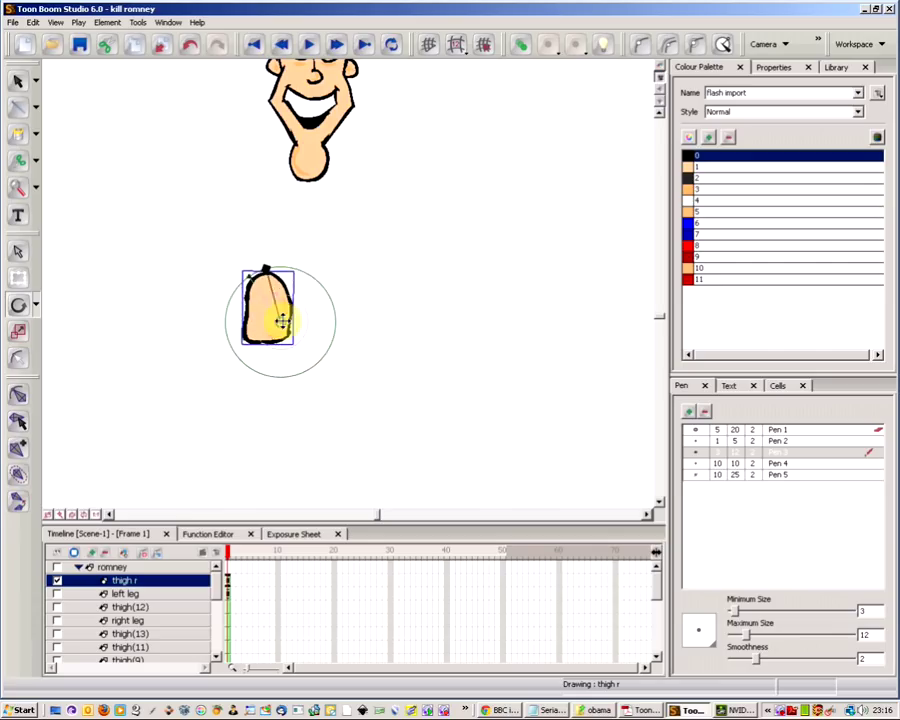
{"action": "left_click_drag", "start_coordinate": [308, 290], "coordinate": [220, 213]}
{"action": "left_click", "coordinate": [263, 268]}
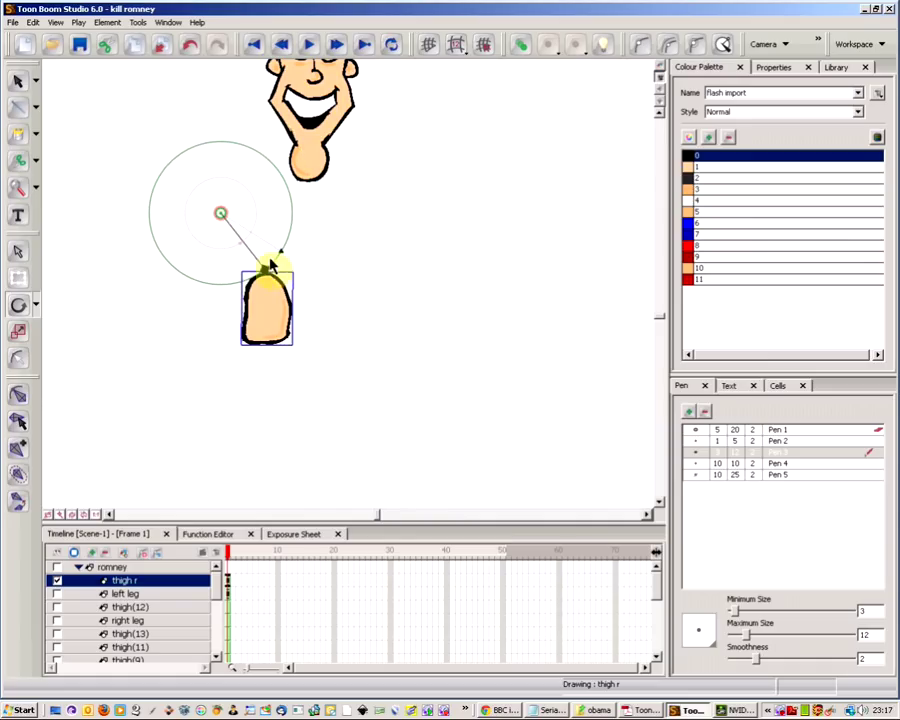
{"action": "mouse_move", "coordinate": [262, 266]}
{"action": "left_mouse_down"}
{"action": "mouse_move", "coordinate": [191, 236]}
{"action": "mouse_move", "coordinate": [273, 177]}
{"action": "mouse_move", "coordinate": [281, 246]}
{"action": "mouse_move", "coordinate": [256, 266]}
{"action": "left_mouse_up"}
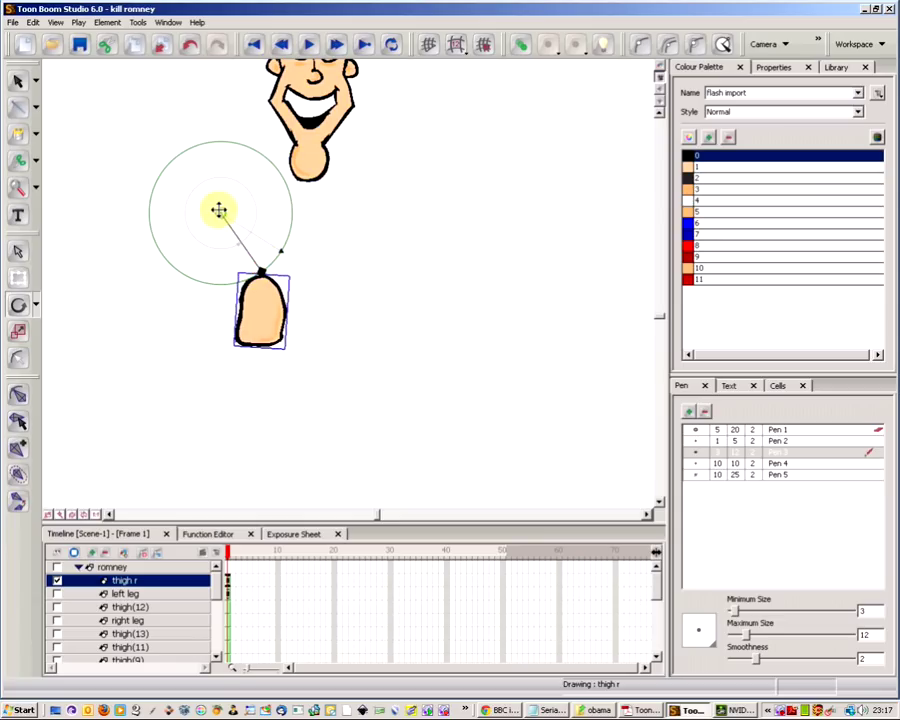
Step: Place the pivot below-right of the thigh, swing it, then tilt it back upright
{"action": "left_click_drag", "start_coordinate": [229, 216], "coordinate": [358, 341]}
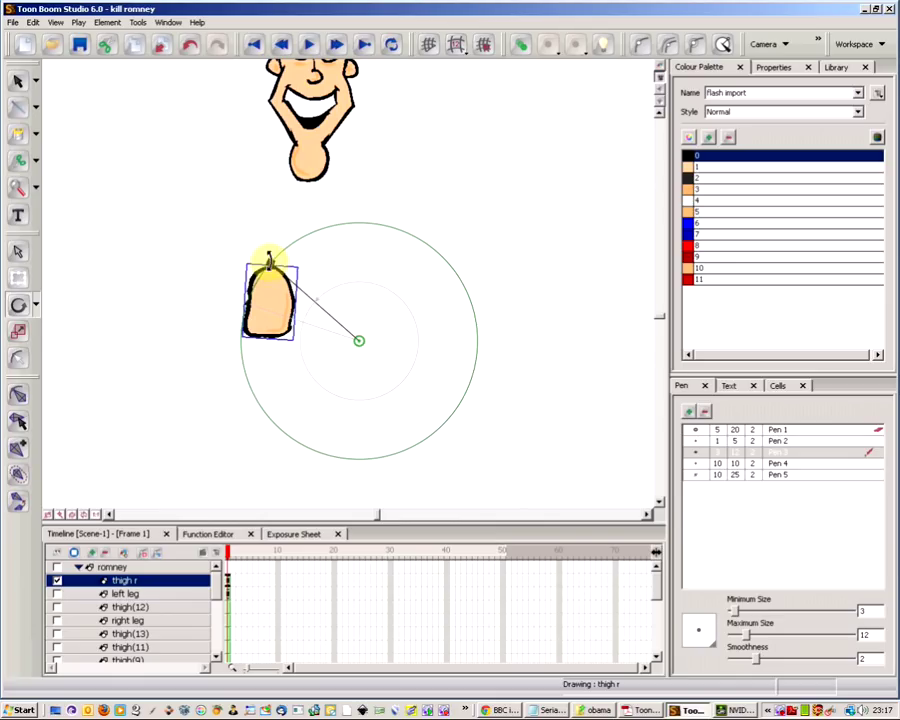
{"action": "mouse_move", "coordinate": [268, 262]}
{"action": "left_mouse_down"}
{"action": "mouse_move", "coordinate": [522, 285]}
{"action": "mouse_move", "coordinate": [446, 412]}
{"action": "mouse_move", "coordinate": [269, 382]}
{"action": "mouse_move", "coordinate": [276, 236]}
{"action": "mouse_move", "coordinate": [272, 274]}
{"action": "left_mouse_up"}
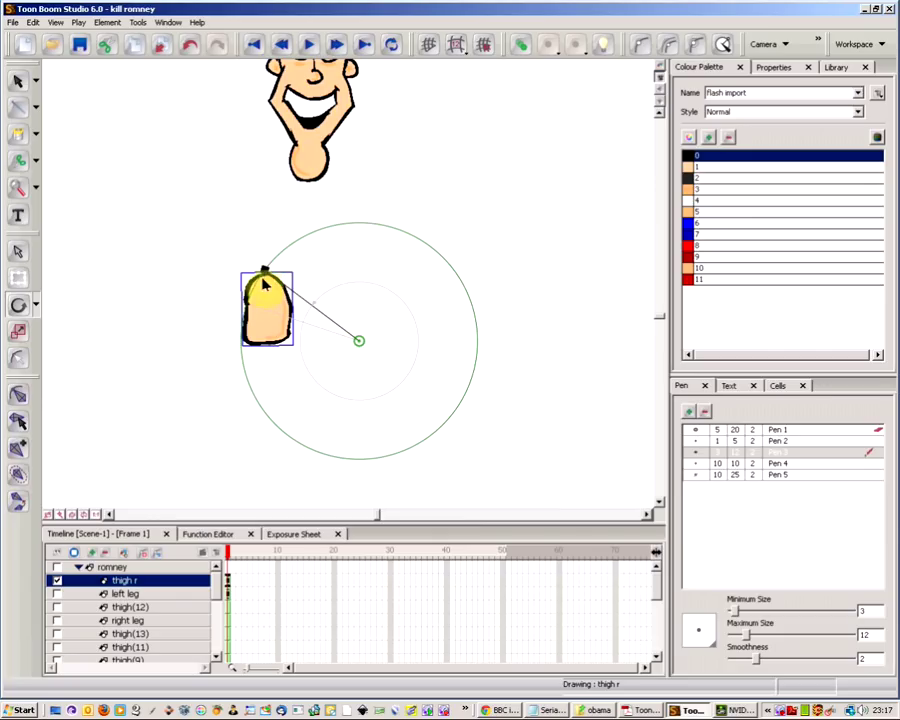
{"action": "left_click_drag", "start_coordinate": [265, 265], "coordinate": [271, 255]}
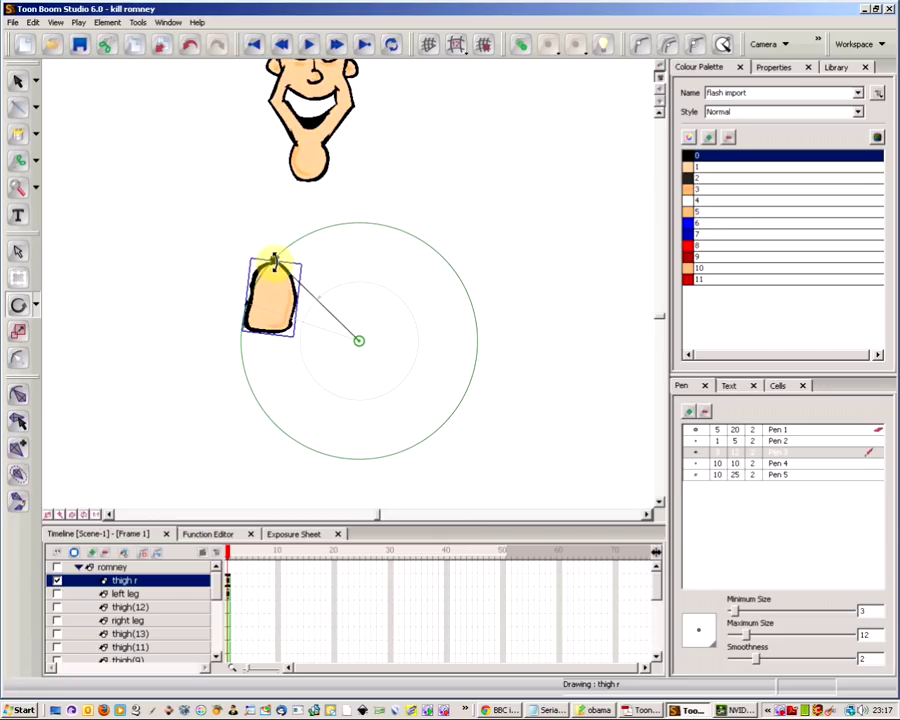
Step: Tilt the thigh clockwise with the Transform box, then with Rotate shift the pivot right of the thigh's top
{"action": "left_click", "coordinate": [18, 280]}
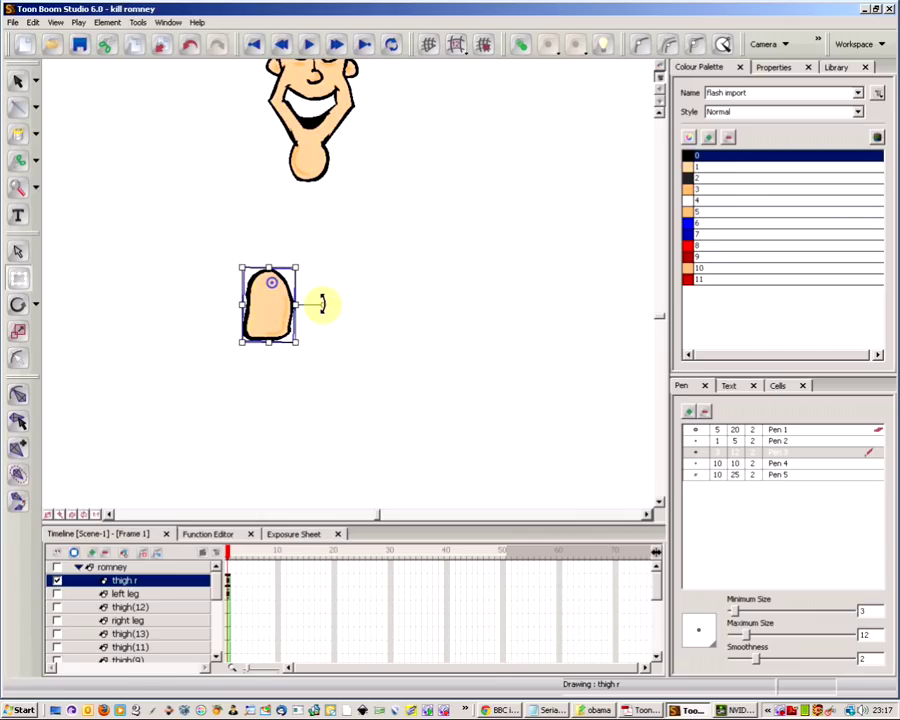
{"action": "mouse_move", "coordinate": [322, 305]}
{"action": "left_mouse_down"}
{"action": "mouse_move", "coordinate": [315, 243]}
{"action": "mouse_move", "coordinate": [312, 322]}
{"action": "mouse_move", "coordinate": [319, 255]}
{"action": "mouse_move", "coordinate": [314, 300]}
{"action": "left_mouse_up"}
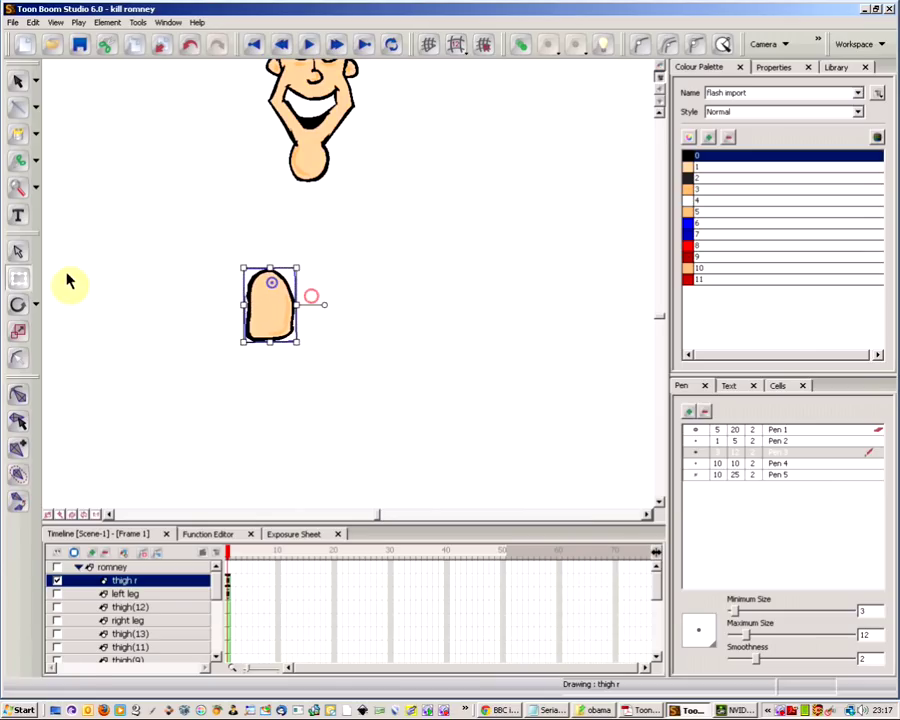
{"action": "left_click", "coordinate": [18, 306]}
{"action": "left_click_drag", "start_coordinate": [300, 300], "coordinate": [307, 309]}
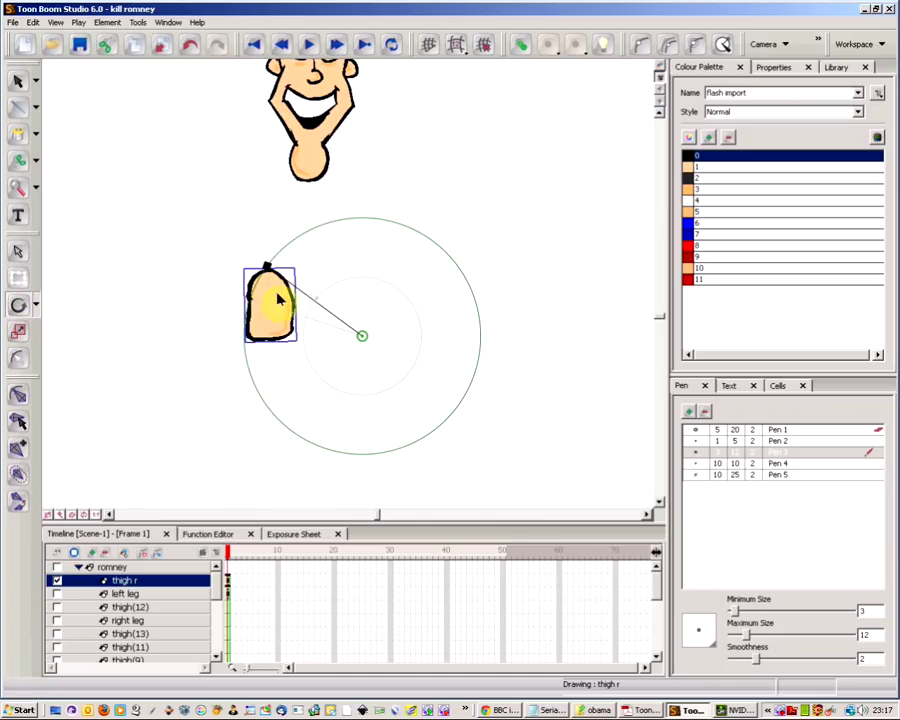
{"action": "left_click_drag", "start_coordinate": [362, 335], "coordinate": [381, 273]}
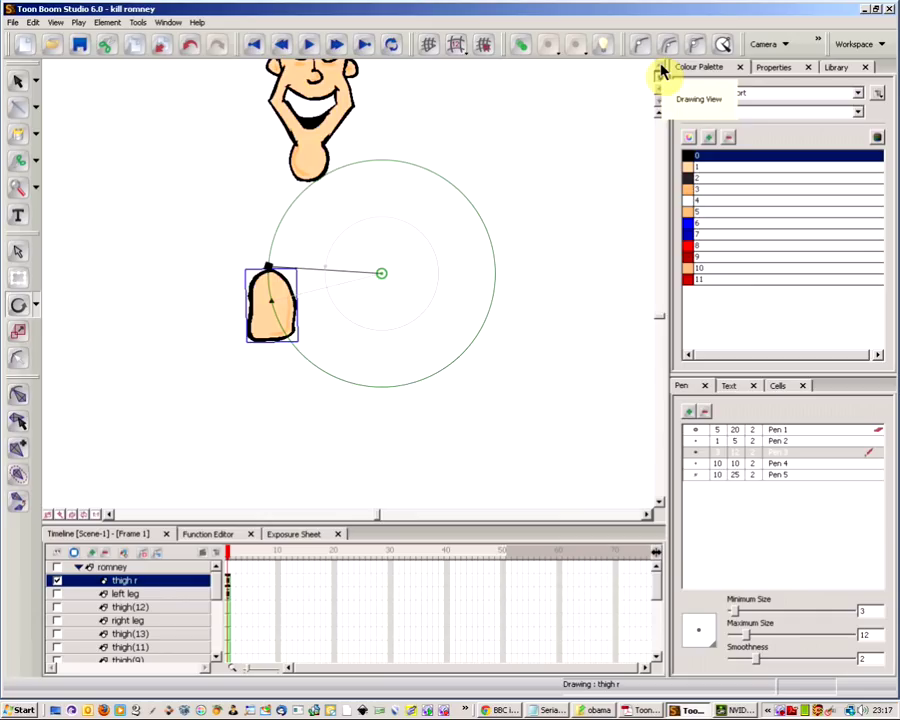
Step: Compare Drawing and Camera views, then move the thigh drawing up onto the horizontal axis
{"action": "left_click", "coordinate": [660, 72]}
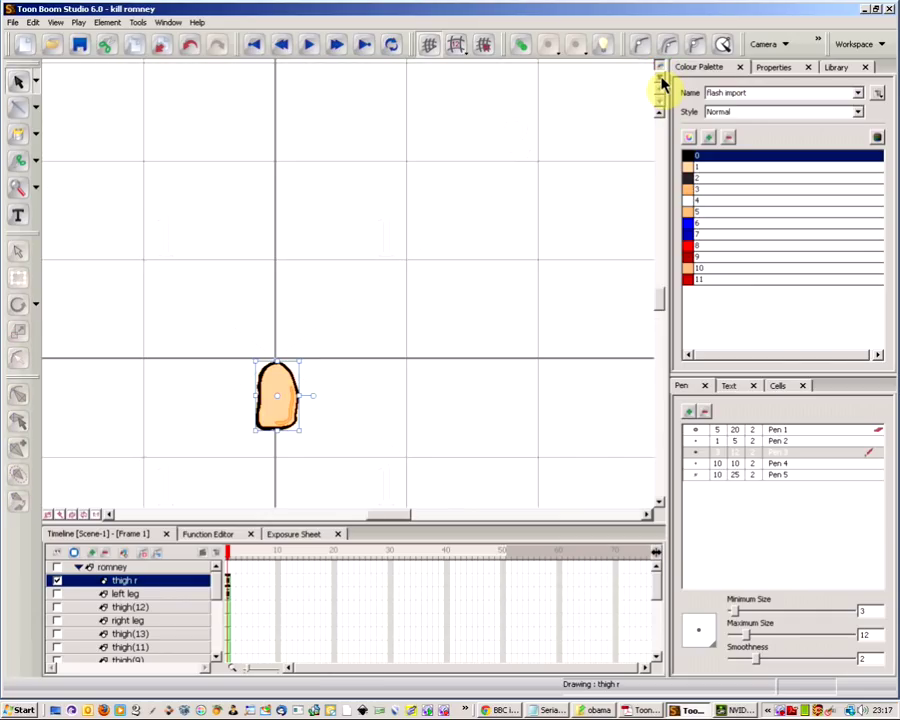
{"action": "left_click", "coordinate": [660, 82]}
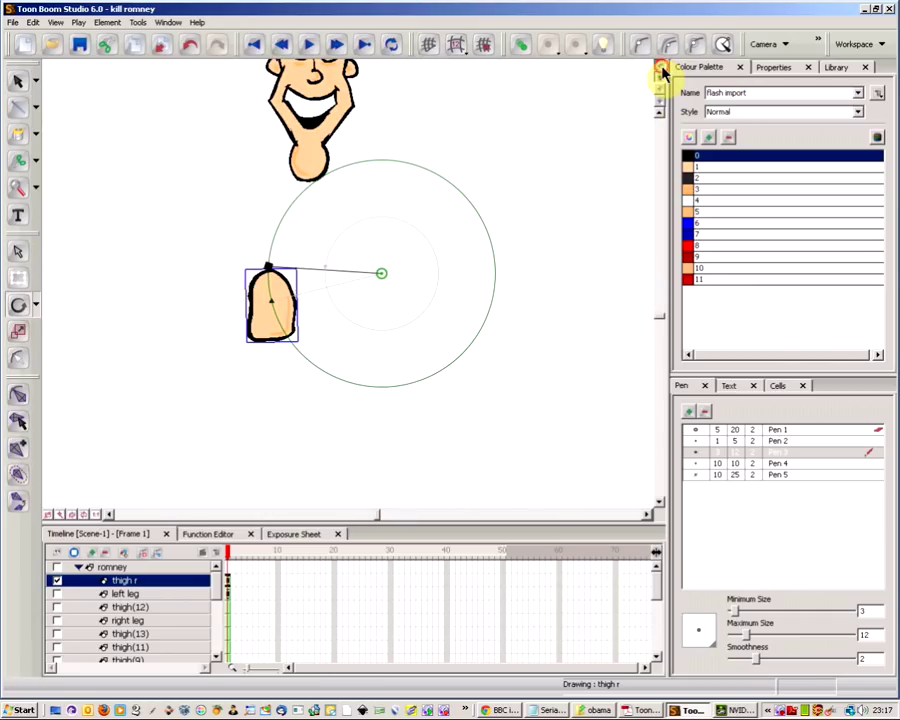
{"action": "left_click", "coordinate": [661, 72]}
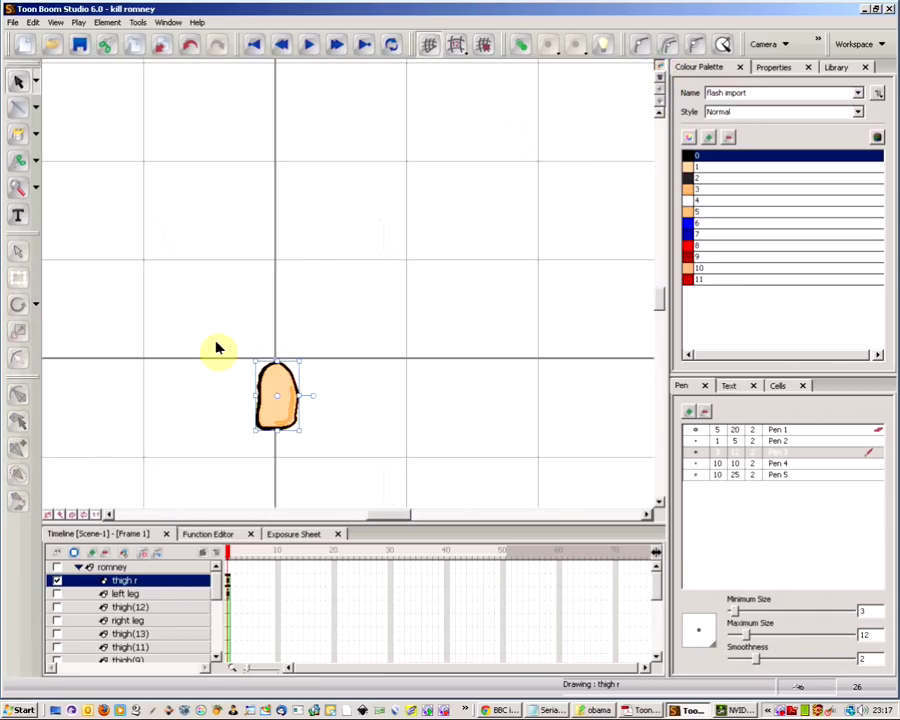
{"action": "left_click", "coordinate": [660, 82]}
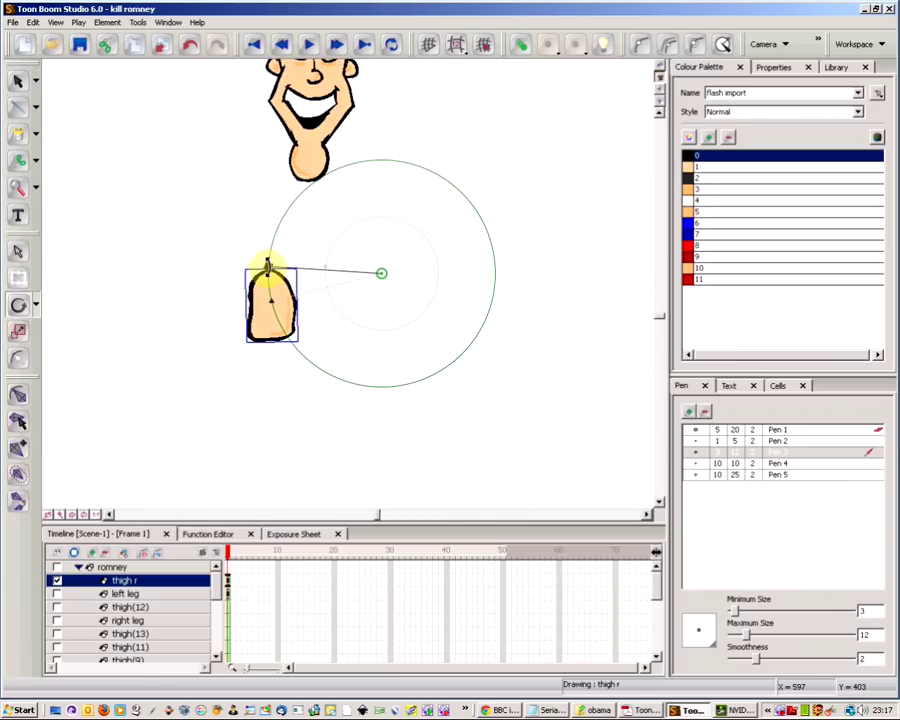
{"action": "left_click", "coordinate": [661, 72]}
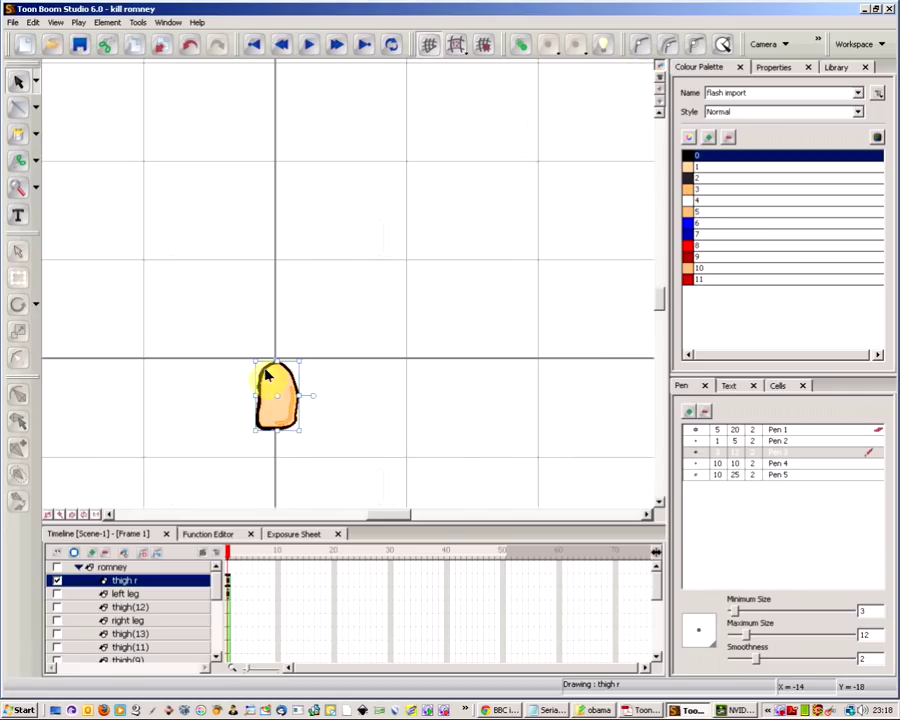
{"action": "mouse_move", "coordinate": [281, 385]}
{"action": "left_mouse_down"}
{"action": "mouse_move", "coordinate": [275, 342]}
{"action": "mouse_move", "coordinate": [279, 352]}
{"action": "left_mouse_up"}
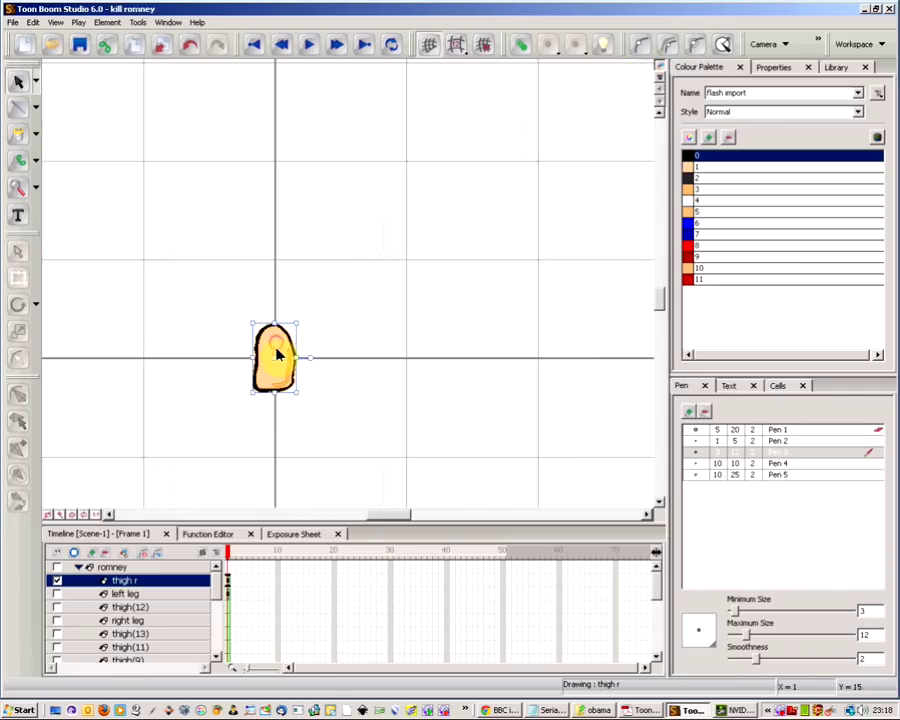
{"action": "left_click", "coordinate": [659, 84]}
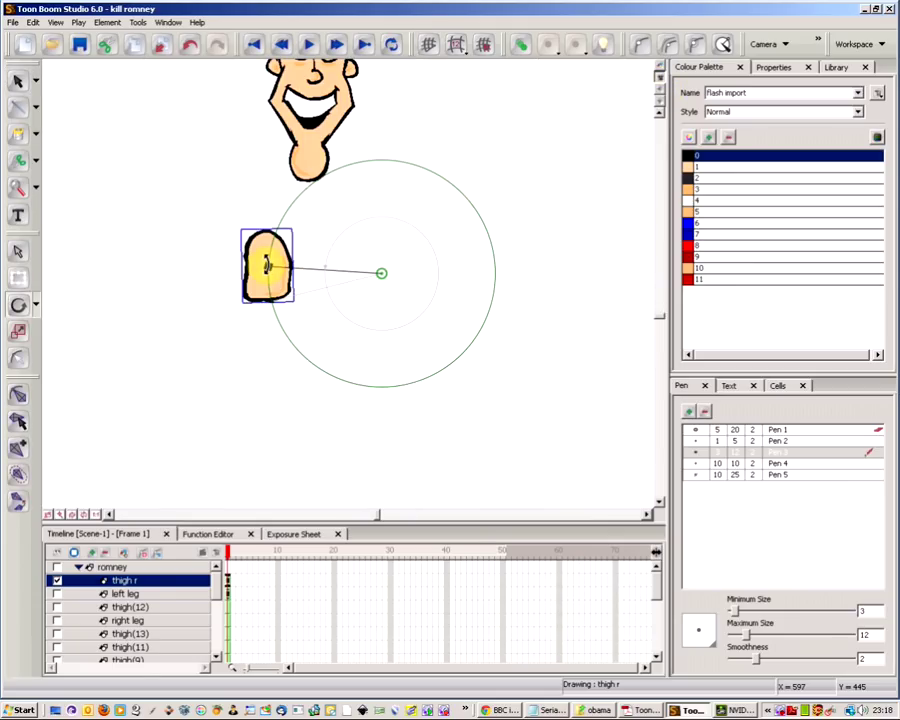
Step: Move the pivot onto the thigh's lower part and swing the thigh around it
{"action": "mouse_move", "coordinate": [382, 270]}
{"action": "left_mouse_down"}
{"action": "mouse_move", "coordinate": [323, 267]}
{"action": "mouse_move", "coordinate": [269, 303]}
{"action": "mouse_move", "coordinate": [259, 302]}
{"action": "mouse_move", "coordinate": [267, 267]}
{"action": "mouse_move", "coordinate": [268, 281]}
{"action": "mouse_move", "coordinate": [229, 305]}
{"action": "mouse_move", "coordinate": [184, 255]}
{"action": "left_mouse_up"}
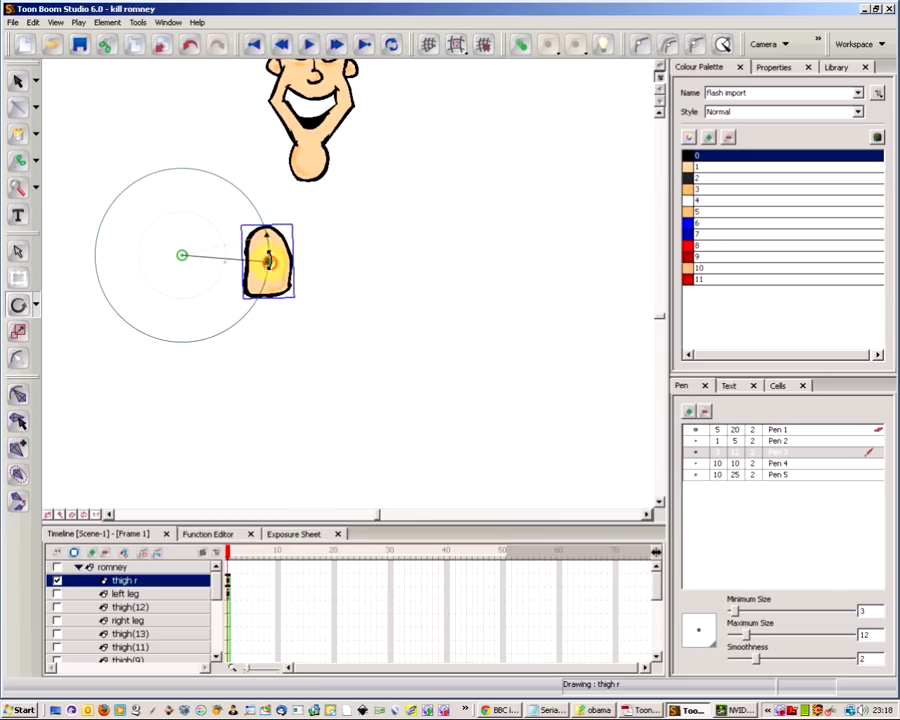
{"action": "left_click_drag", "start_coordinate": [268, 262], "coordinate": [271, 371]}
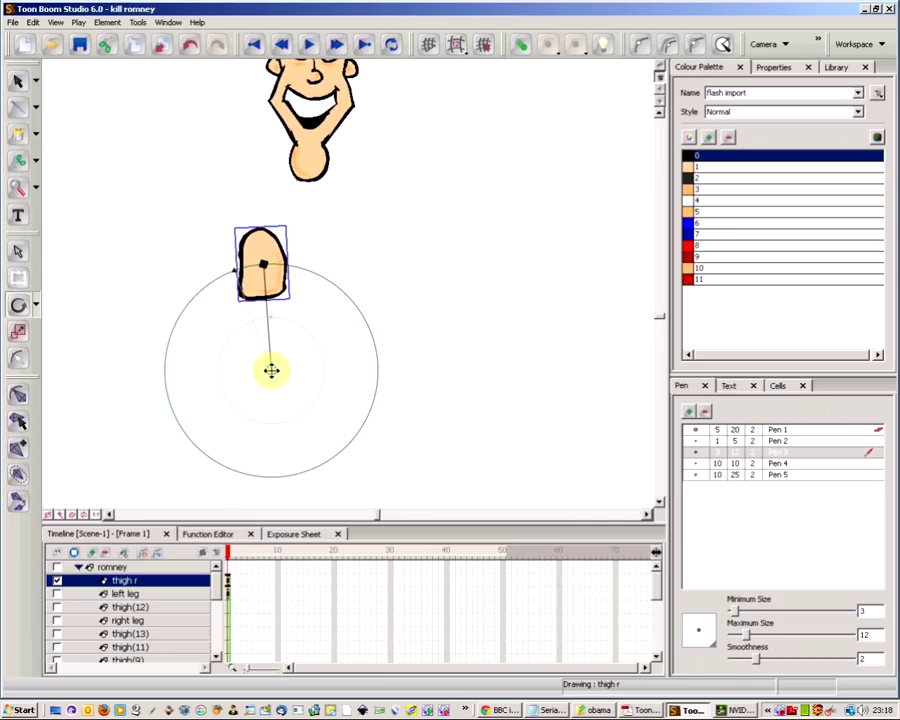
{"action": "mouse_move", "coordinate": [262, 262]}
{"action": "left_mouse_down"}
{"action": "mouse_move", "coordinate": [243, 268]}
{"action": "mouse_move", "coordinate": [281, 262]}
{"action": "mouse_move", "coordinate": [271, 265]}
{"action": "left_mouse_up"}
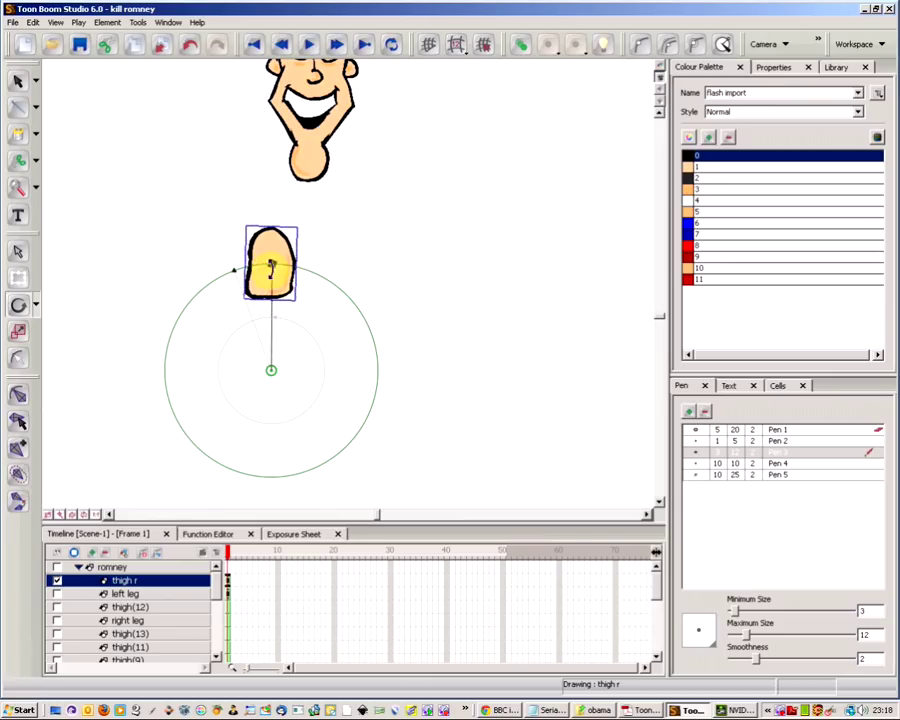
Step: In Drawing view, move the thigh drawing lower in its drawing space, then return to Camera view
{"action": "left_click", "coordinate": [658, 72]}
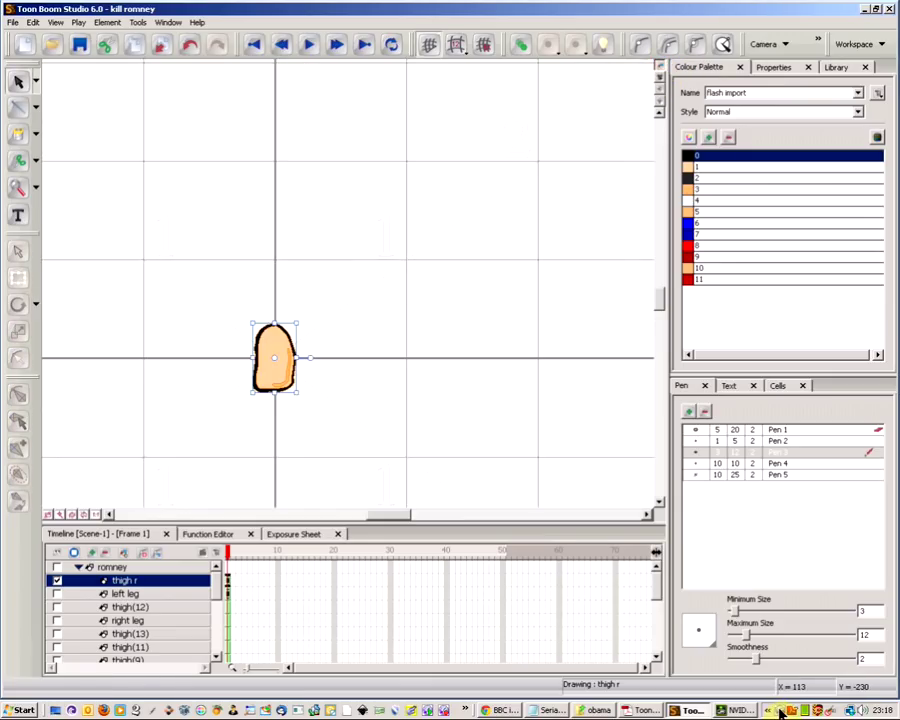
{"action": "mouse_move", "coordinate": [274, 345]}
{"action": "left_mouse_down"}
{"action": "mouse_move", "coordinate": [268, 376]}
{"action": "mouse_move", "coordinate": [278, 386]}
{"action": "left_mouse_up"}
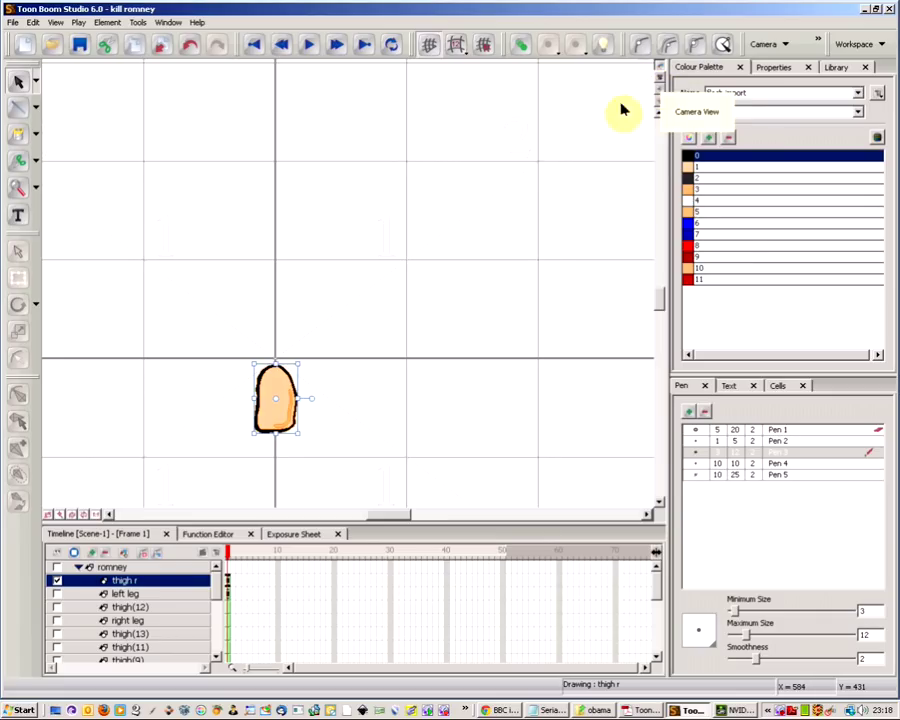
{"action": "left_click_drag", "start_coordinate": [277, 387], "coordinate": [278, 380]}
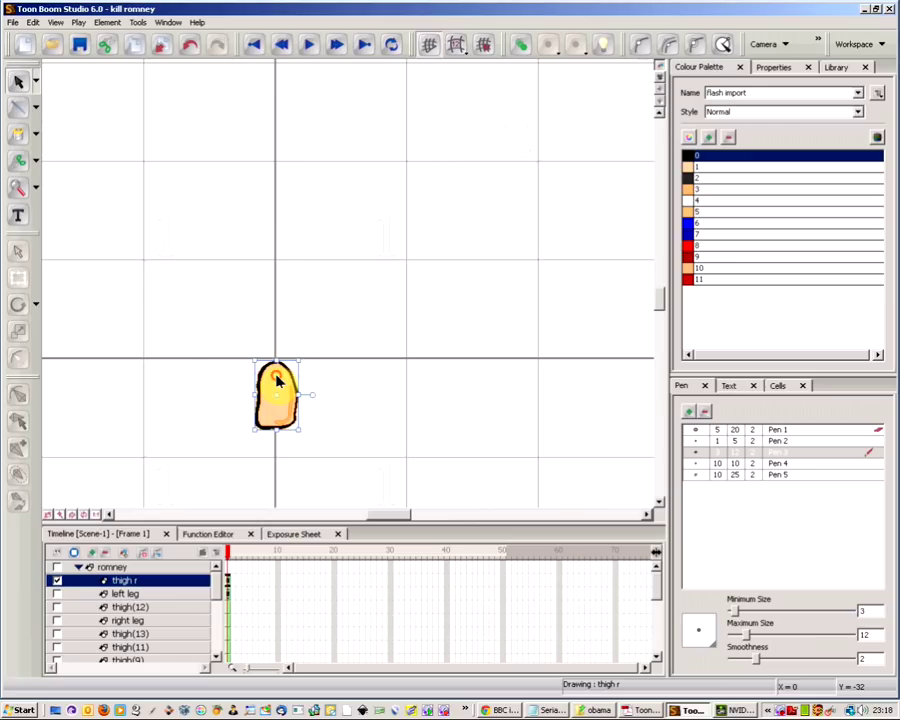
{"action": "left_click", "coordinate": [660, 79]}
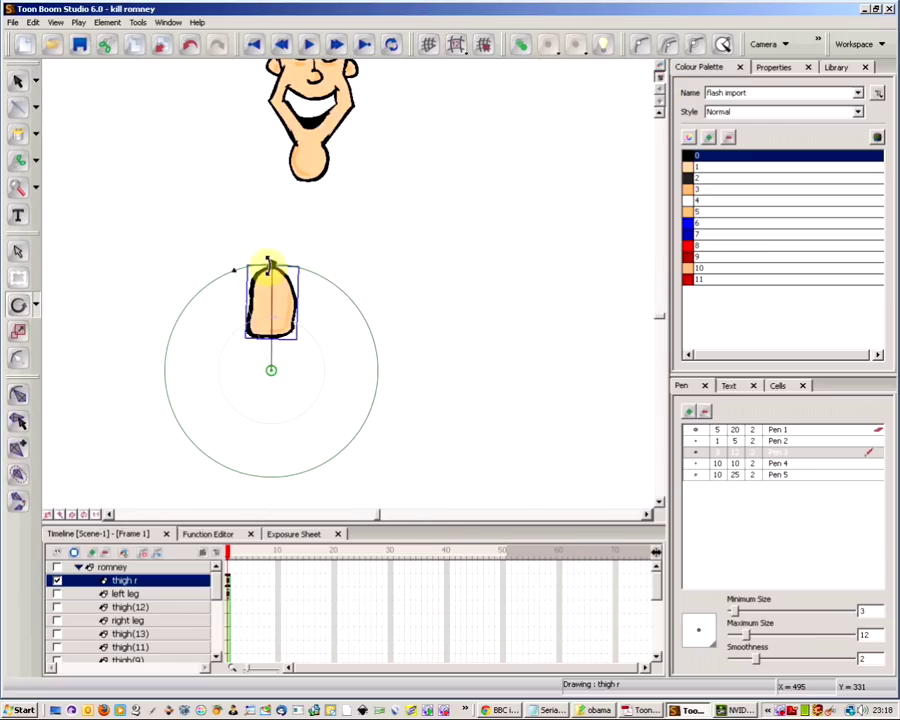
Step: Drag the rotation pivot up to the thigh's top and check it in both views
{"action": "mouse_move", "coordinate": [268, 368]}
{"action": "left_mouse_down"}
{"action": "mouse_move", "coordinate": [288, 266]}
{"action": "mouse_move", "coordinate": [265, 235]}
{"action": "mouse_move", "coordinate": [269, 211]}
{"action": "mouse_move", "coordinate": [265, 327]}
{"action": "mouse_move", "coordinate": [275, 348]}
{"action": "mouse_move", "coordinate": [277, 277]}
{"action": "mouse_move", "coordinate": [301, 275]}
{"action": "mouse_move", "coordinate": [269, 231]}
{"action": "mouse_move", "coordinate": [221, 321]}
{"action": "mouse_move", "coordinate": [338, 317]}
{"action": "mouse_move", "coordinate": [305, 273]}
{"action": "mouse_move", "coordinate": [326, 254]}
{"action": "left_mouse_up"}
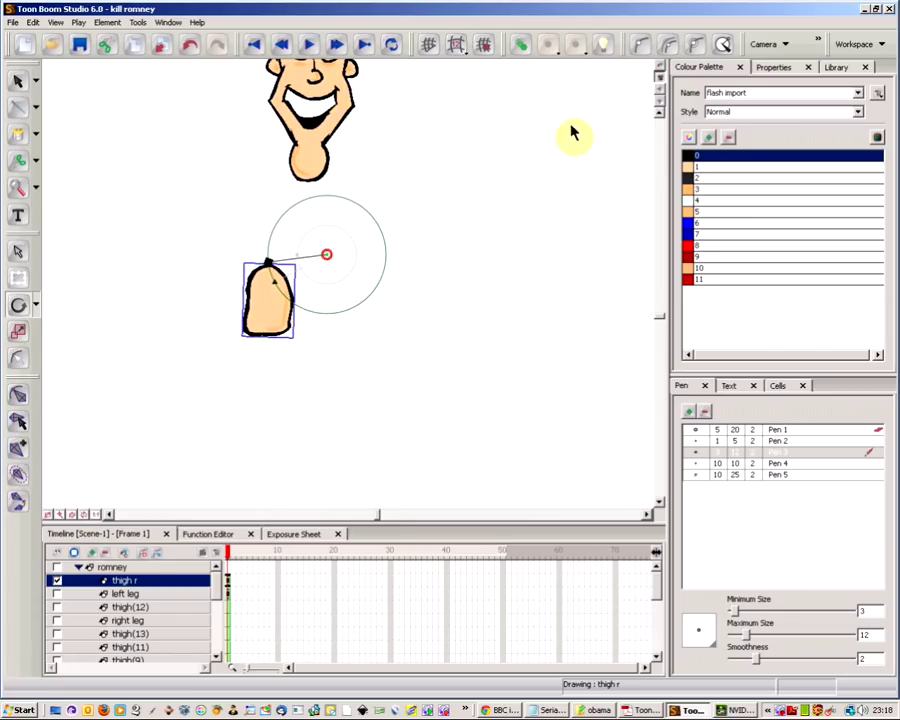
{"action": "left_click", "coordinate": [661, 66]}
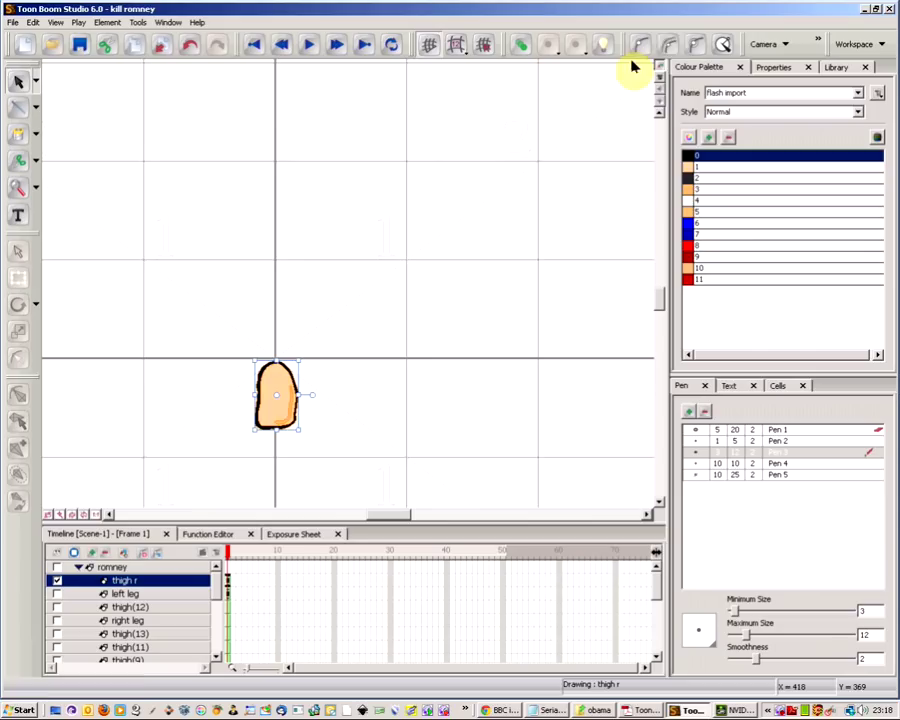
{"action": "left_click", "coordinate": [658, 84]}
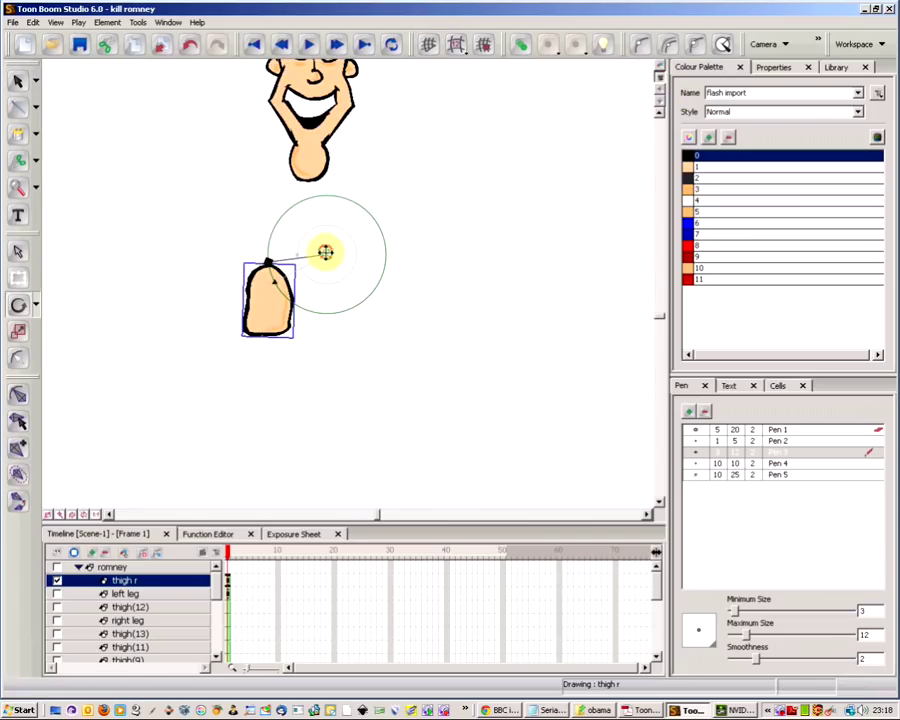
Step: Swing the thigh around a lower-right pivot, then move the pivot above the thigh
{"action": "left_click_drag", "start_coordinate": [326, 254], "coordinate": [334, 357]}
{"action": "left_click_drag", "start_coordinate": [267, 255], "coordinate": [269, 328]}
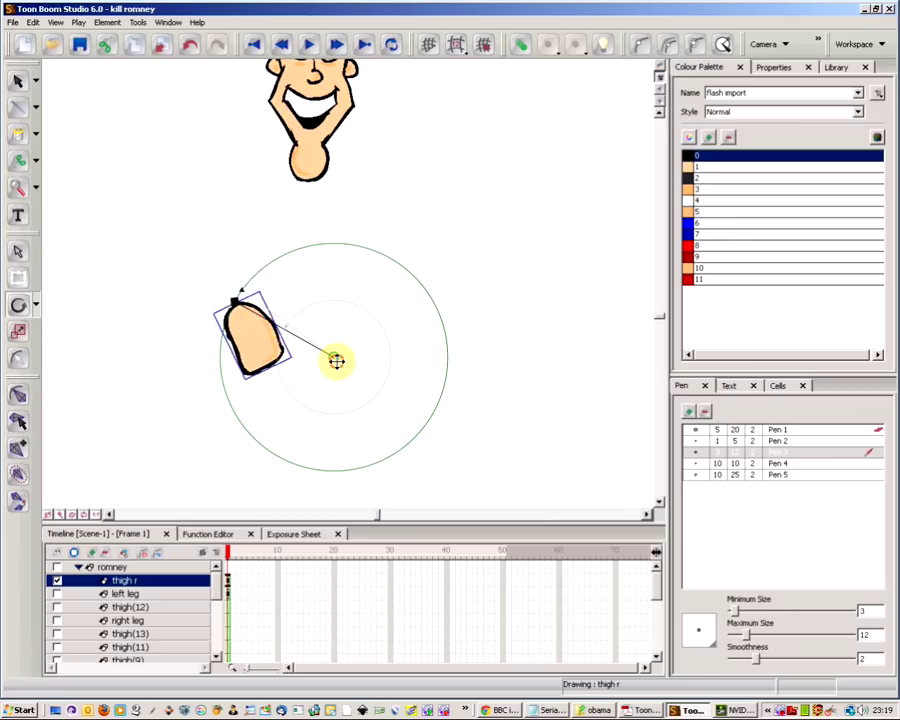
{"action": "left_click_drag", "start_coordinate": [336, 361], "coordinate": [310, 242]}
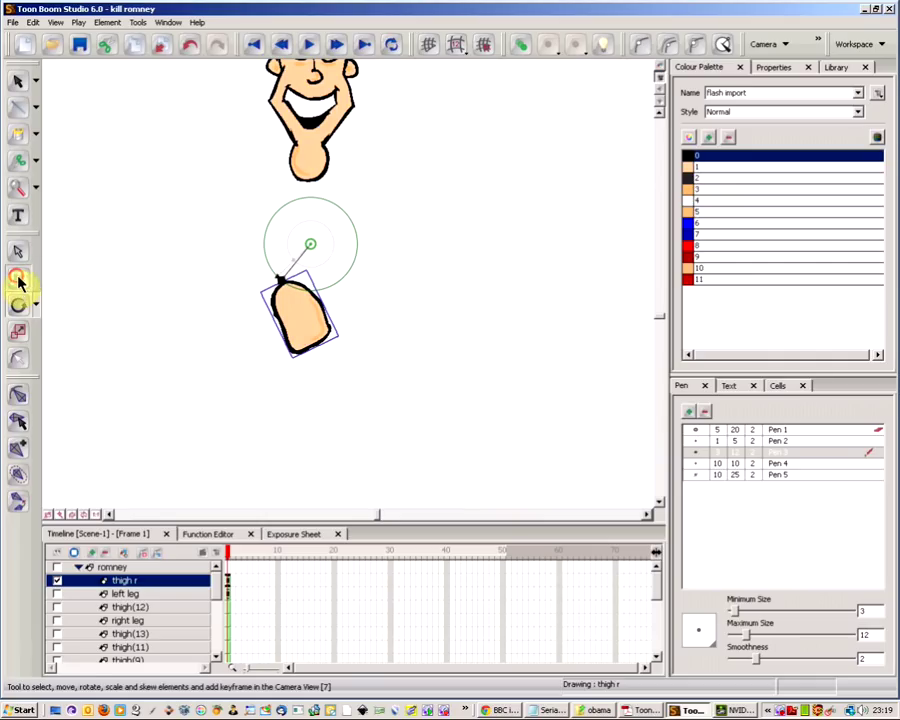
Step: With the Transform tool, rotate the thigh upright and test tilts, undoing the counter-clockwise one
{"action": "left_click", "coordinate": [18, 281]}
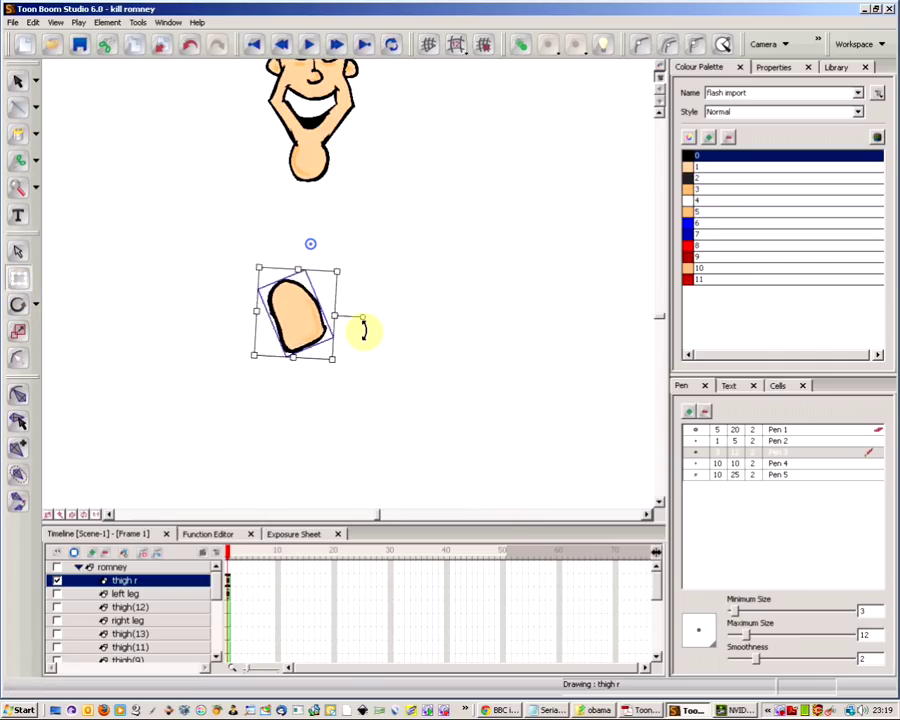
{"action": "left_click_drag", "start_coordinate": [363, 330], "coordinate": [316, 300]}
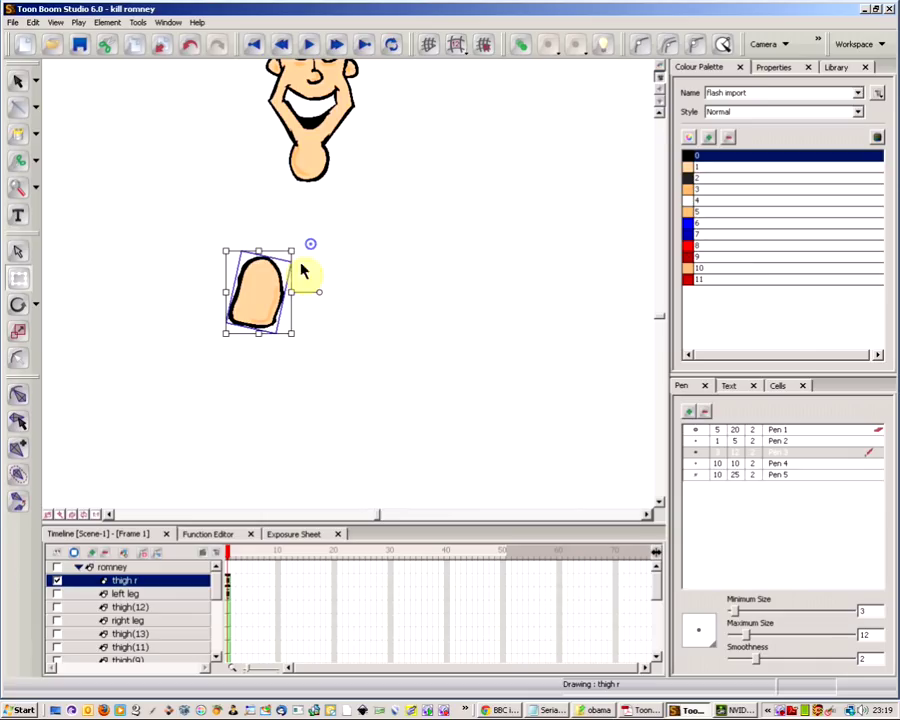
{"action": "mouse_move", "coordinate": [297, 250]}
{"action": "left_mouse_down"}
{"action": "mouse_move", "coordinate": [300, 264]}
{"action": "mouse_move", "coordinate": [294, 250]}
{"action": "left_mouse_up"}
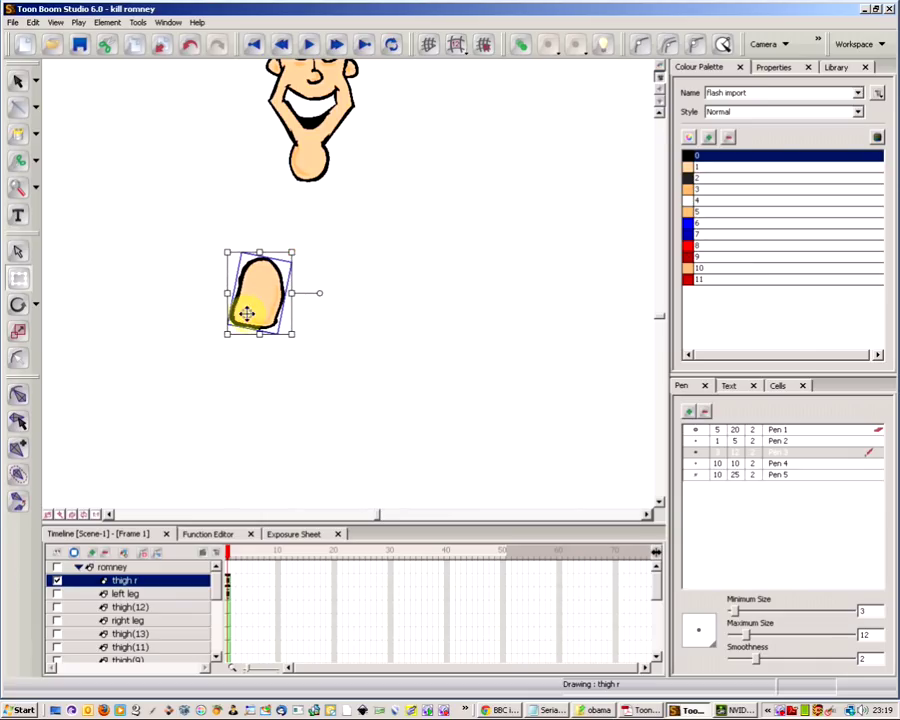
{"action": "left_click_drag", "start_coordinate": [319, 293], "coordinate": [146, 251]}
{"action": "key", "text": "ctrl+z"}
{"action": "left_click", "coordinate": [20, 304]}
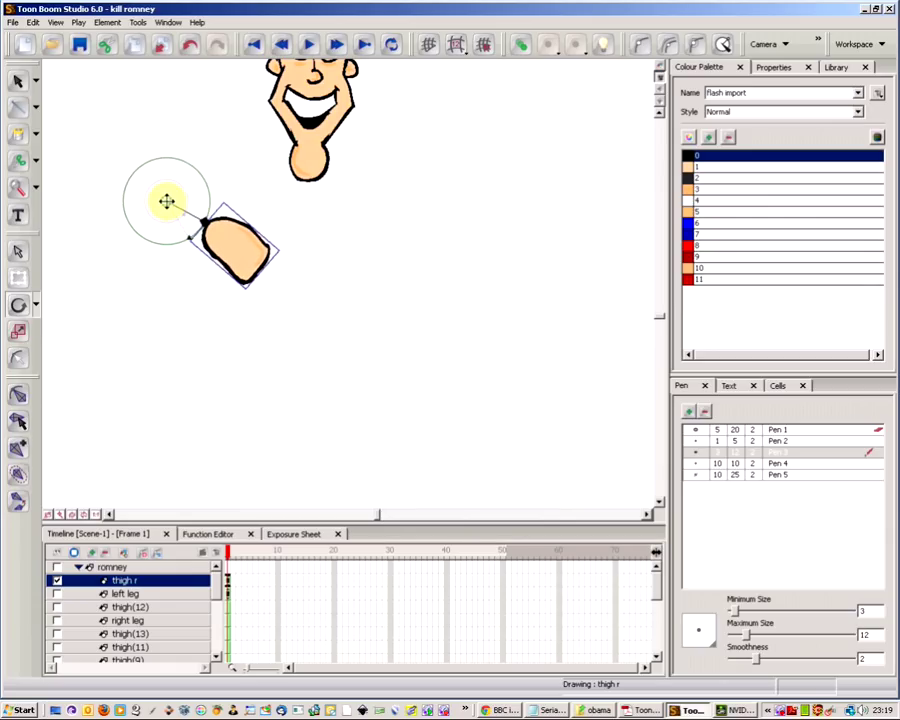
Step: Tilt the thigh clockwise and back upright, then move the pivot into the thigh's upper part
{"action": "left_click", "coordinate": [17, 279]}
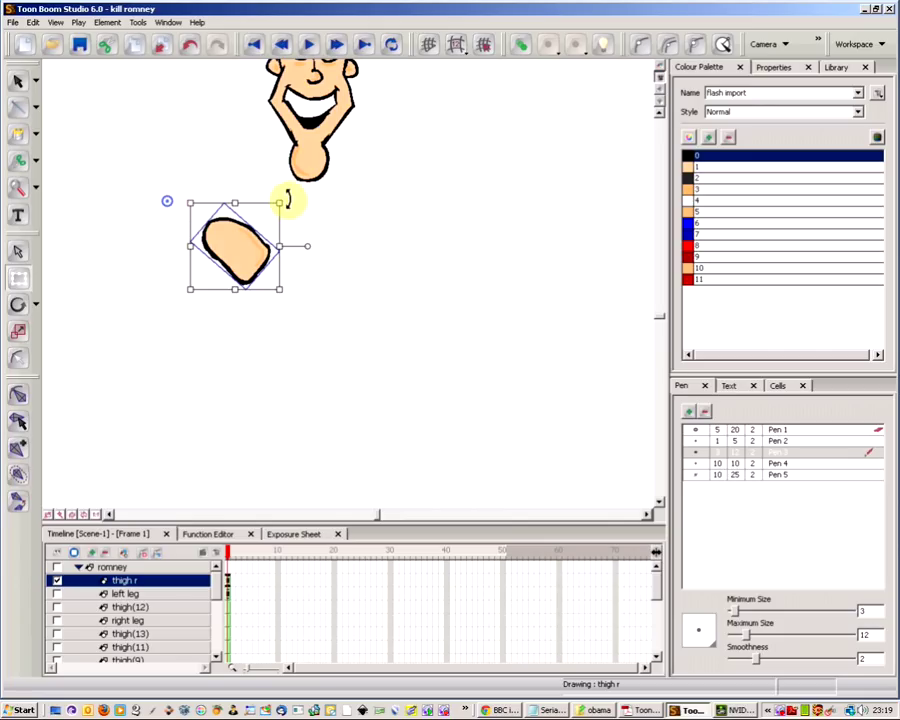
{"action": "left_click_drag", "start_coordinate": [285, 198], "coordinate": [290, 213]}
{"action": "left_click_drag", "start_coordinate": [255, 271], "coordinate": [237, 264]}
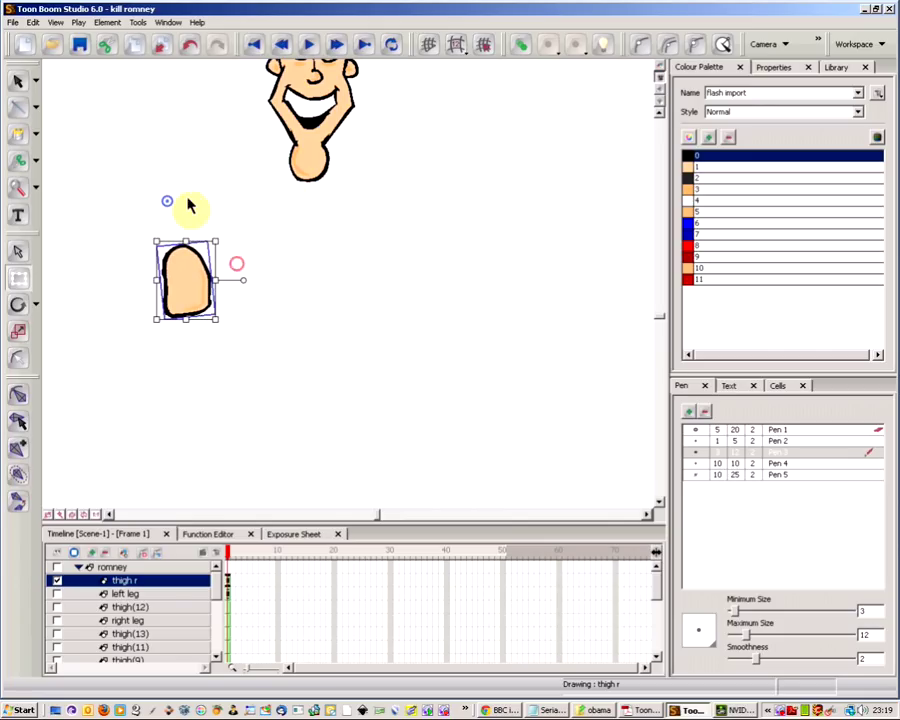
{"action": "left_click_drag", "start_coordinate": [168, 198], "coordinate": [180, 267]}
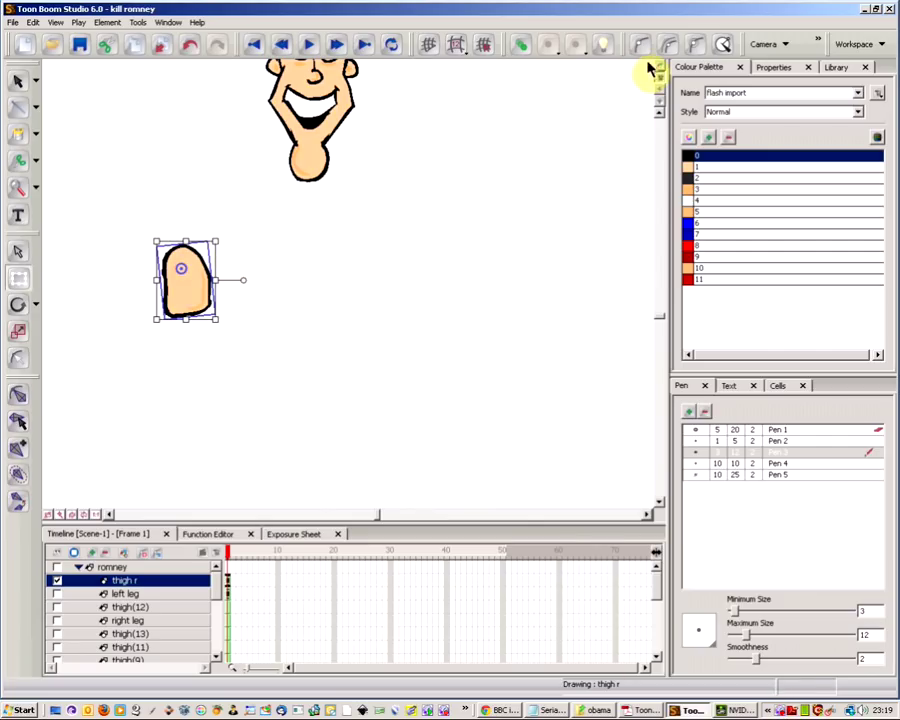
Step: After checking Drawing and Camera views, place the pivot right of the thigh and swing the thigh around it
{"action": "key", "text": "ctrl+2"}
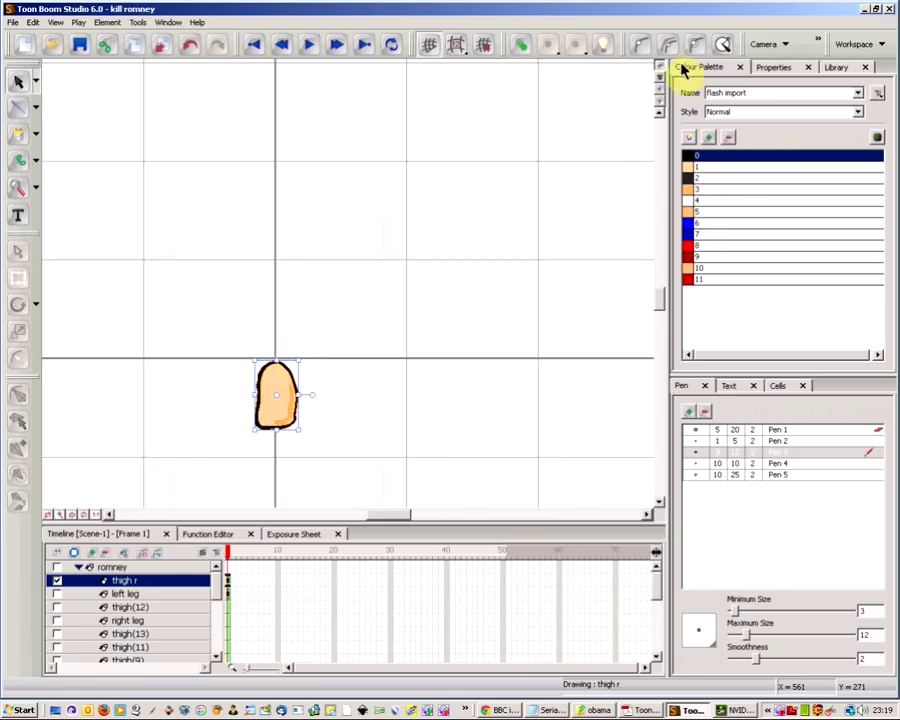
{"action": "key", "text": "ctrl+1"}
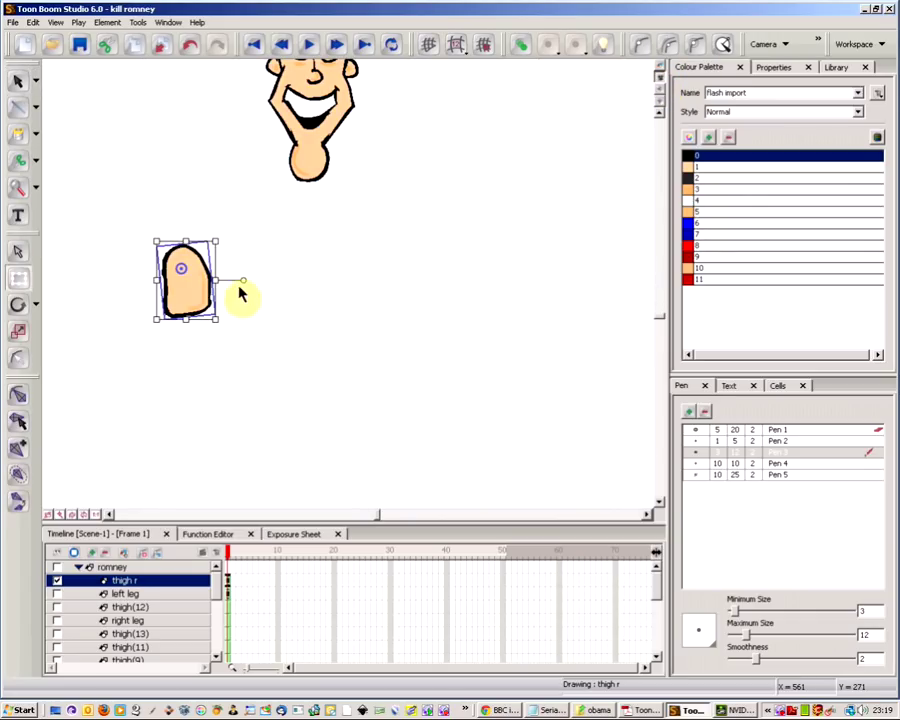
{"action": "left_click", "coordinate": [19, 304]}
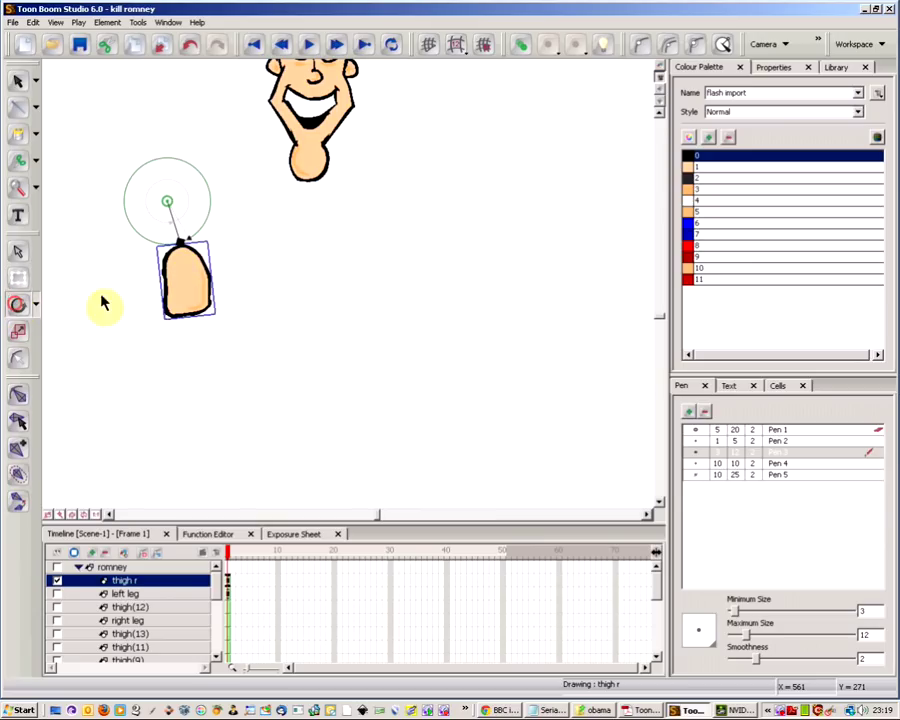
{"action": "left_click_drag", "start_coordinate": [168, 200], "coordinate": [269, 257]}
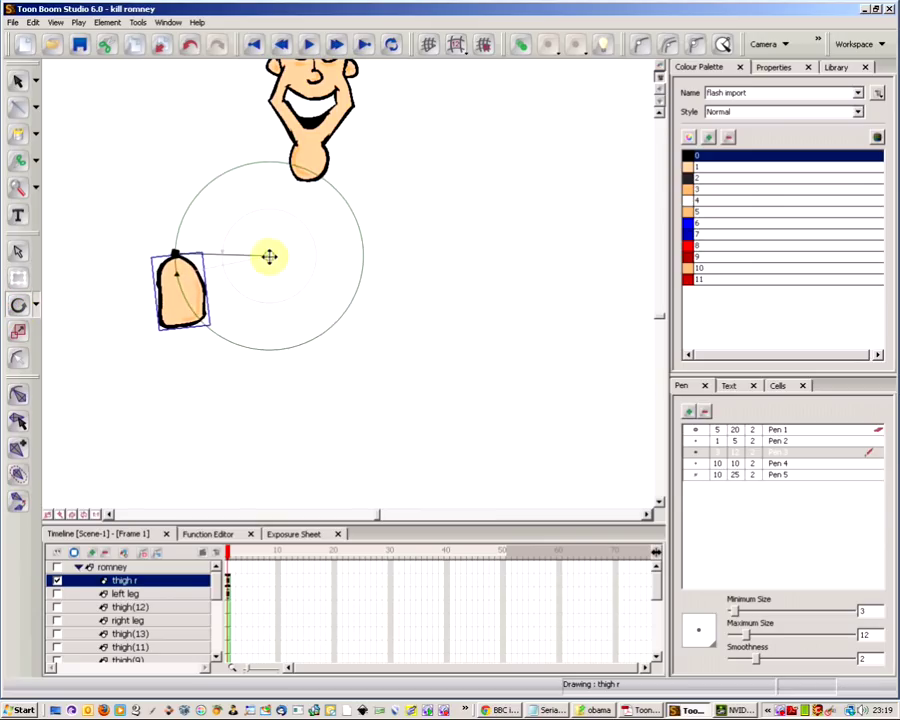
{"action": "left_click_drag", "start_coordinate": [174, 250], "coordinate": [243, 257]}
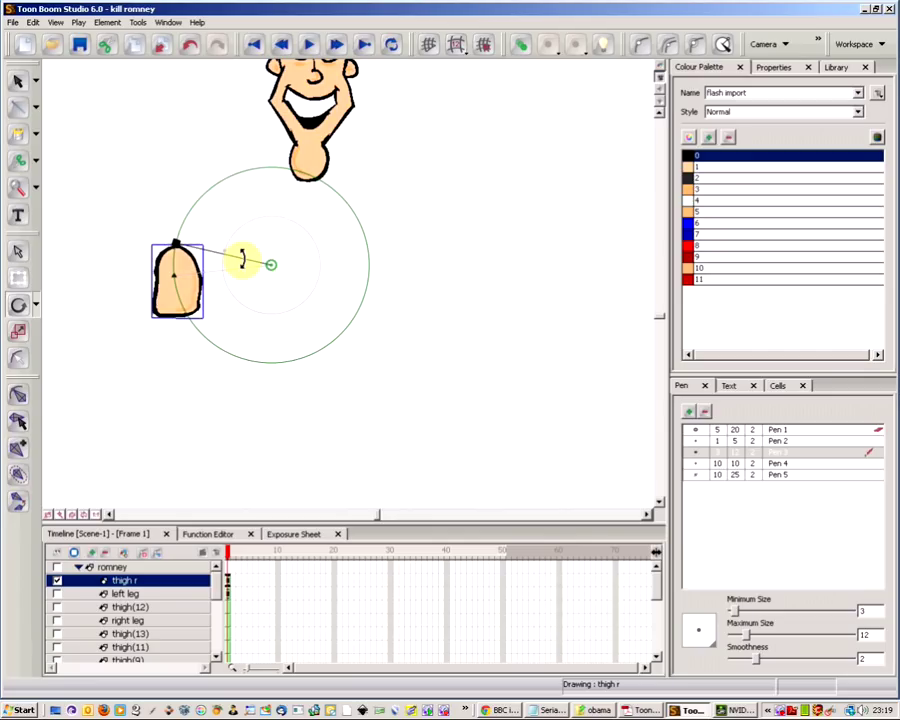